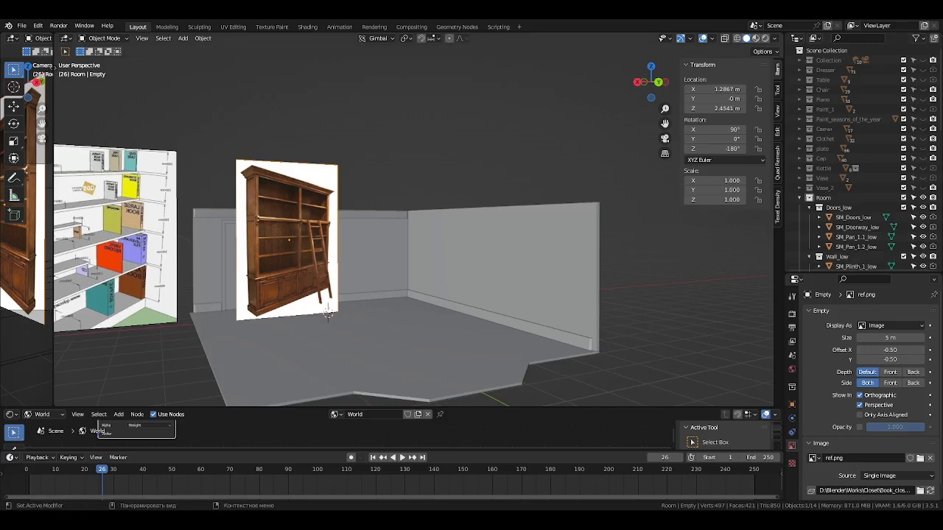
Step: Add a cube, raise it beside the room wall, and set its depth to 0.3 m
key("shift+a")
left_click(453, 120)
key("ctrl+KP_1")
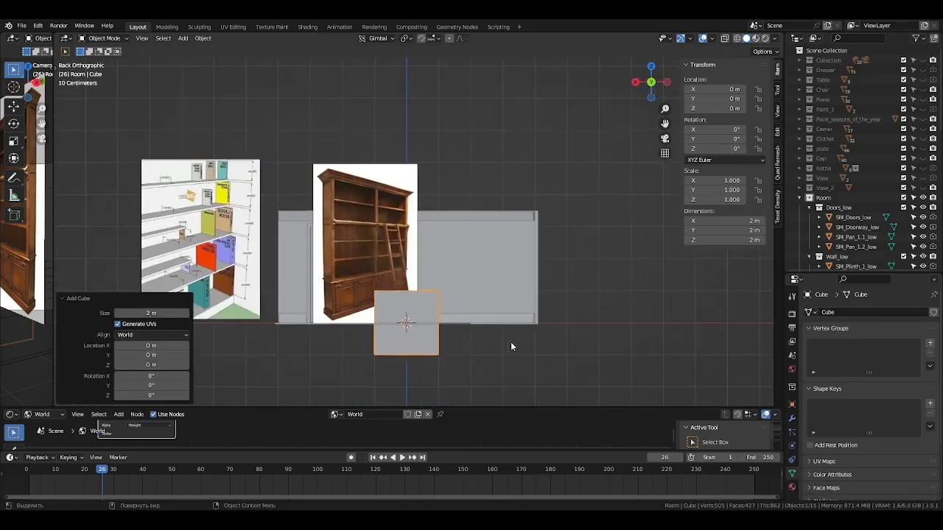
key("g")
left_click(459, 303)
key("KP_Decimal")
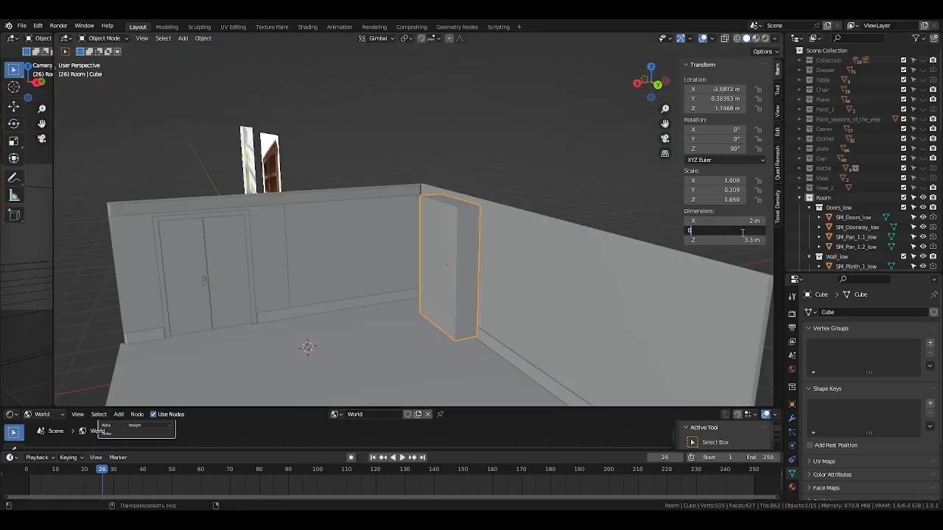
type(".3")
key("Return")
scroll(562, 299, "up", 3)
Step: Nudge the board slightly along the Y axis toward the wall
middle_click_drag(562, 299, 488, 280)
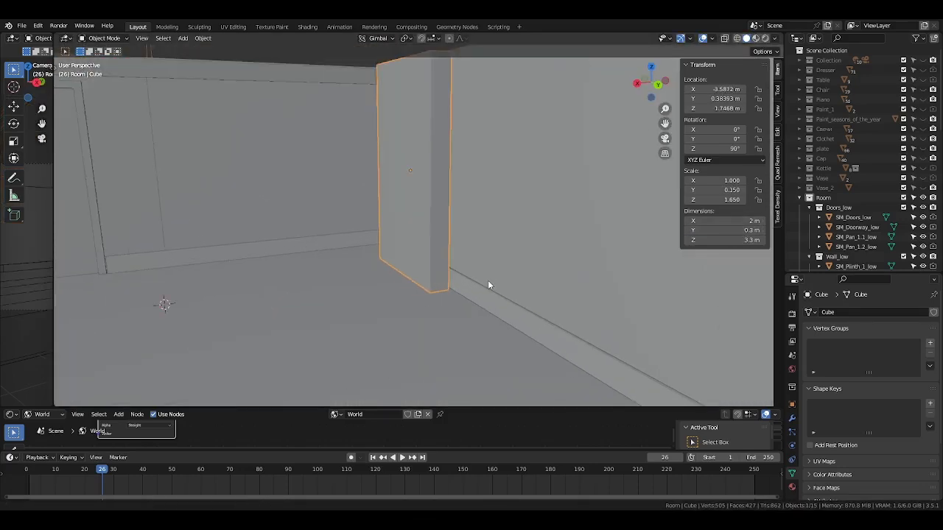
scroll(536, 257, "down", 3)
key("g")
key("y")
left_click(543, 251)
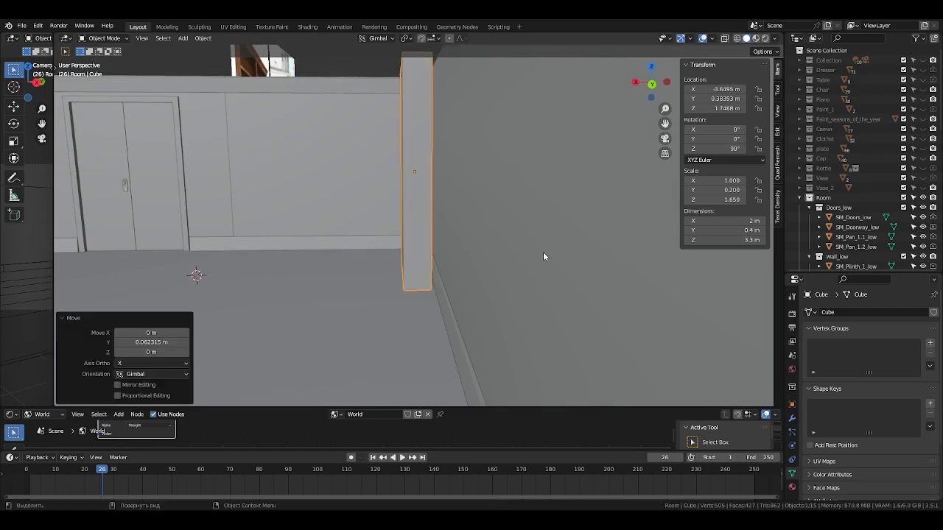
mouse_move(543, 252)
middle_mouse_down()
mouse_move(493, 281)
mouse_move(413, 236)
mouse_move(442, 268)
middle_mouse_up()
key("KP_Decimal")
Step: Widen the board to 5 m and slide it along the wall
key("g")
key("z")
scroll(417, 249, "down", 5)
type("5")
key("Return")
key("g")
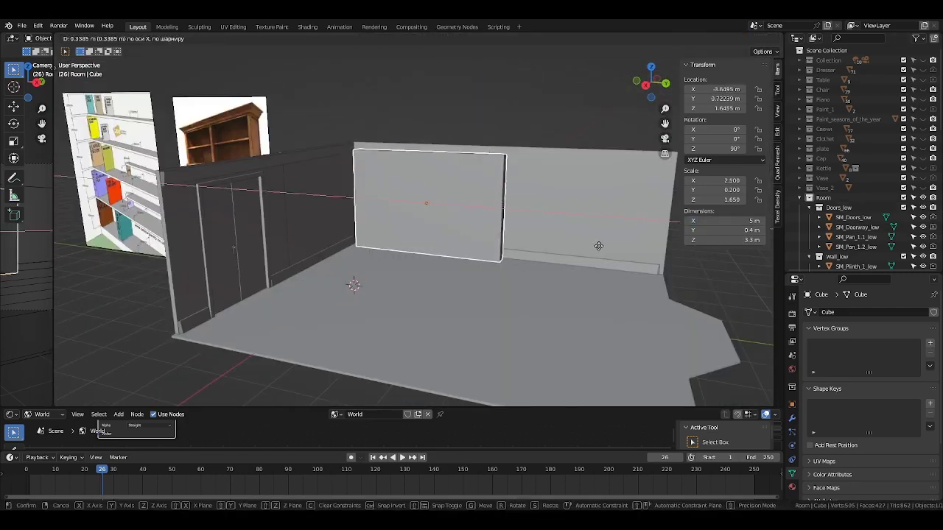
left_click(598, 245)
key("KP_Decimal")
scroll(430, 226, "down", 5)
middle_click_drag(416, 231, 471, 218)
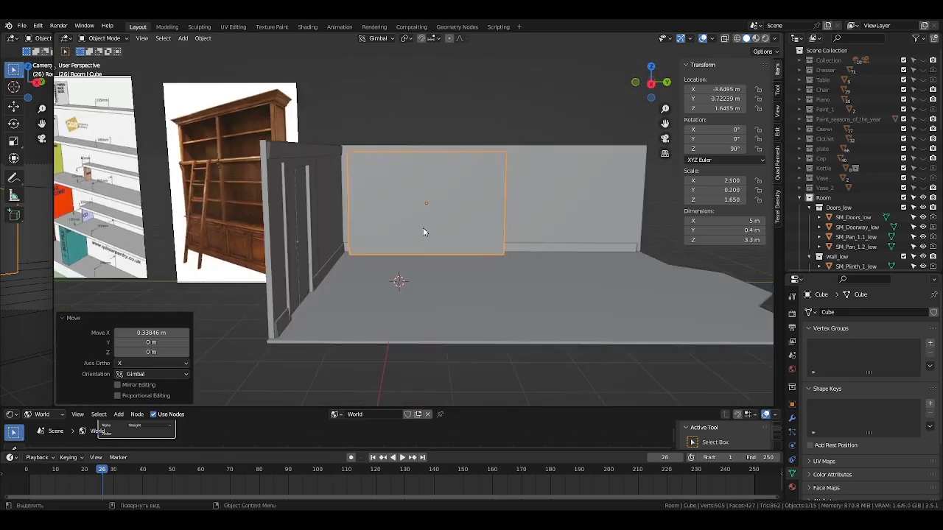
mouse_move(500, 253)
middle_mouse_down()
mouse_move(382, 234)
mouse_move(412, 243)
middle_mouse_up()
Step: Duplicate the back board in place and flatten the copy into a thin strip
key("shift+d")
key("Escape")
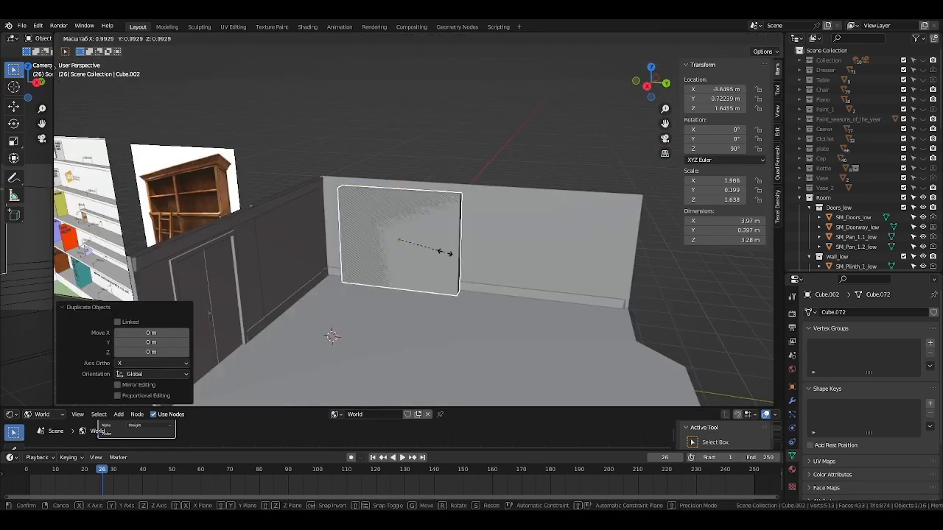
key("s")
key("z")
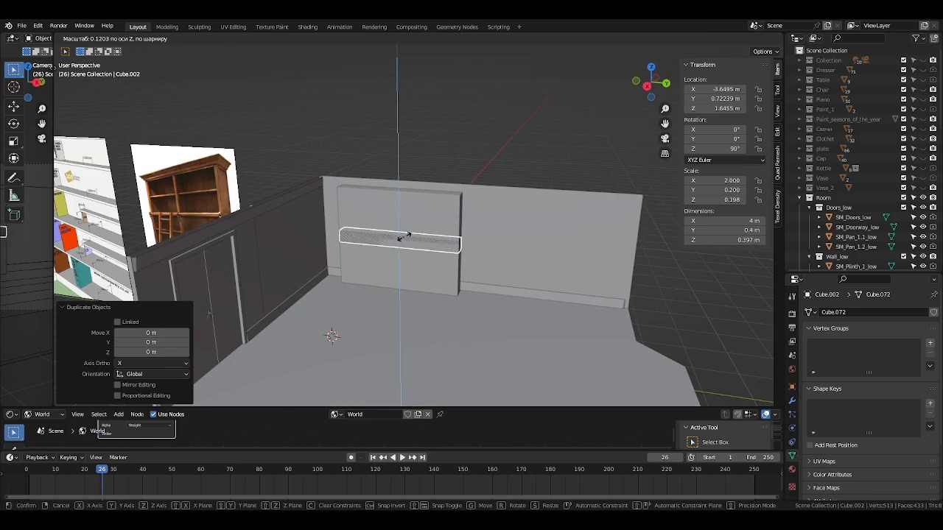
left_click(403, 237)
middle_click_drag(403, 237, 431, 276)
Step: Lower the strip to the floor and set its width to 4.1 m
key("g")
key("z")
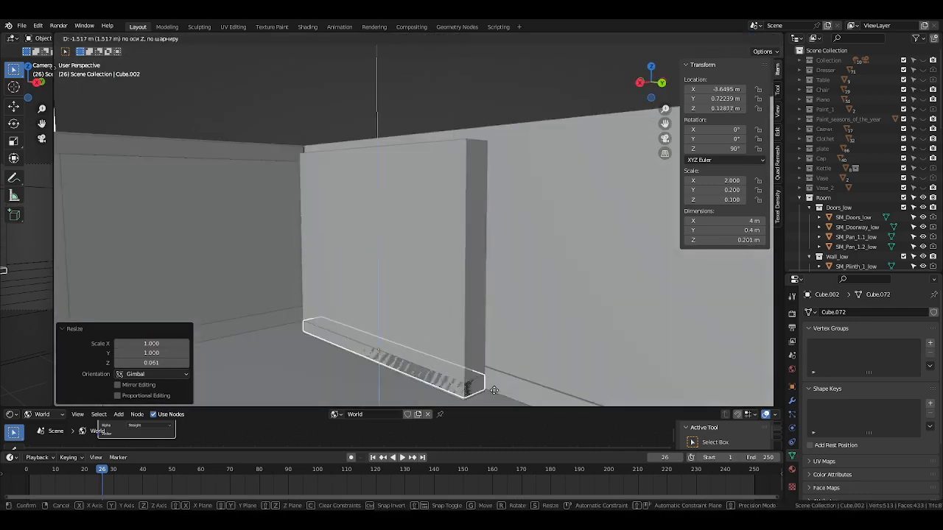
left_click(493, 390)
middle_click_drag(494, 391, 488, 358)
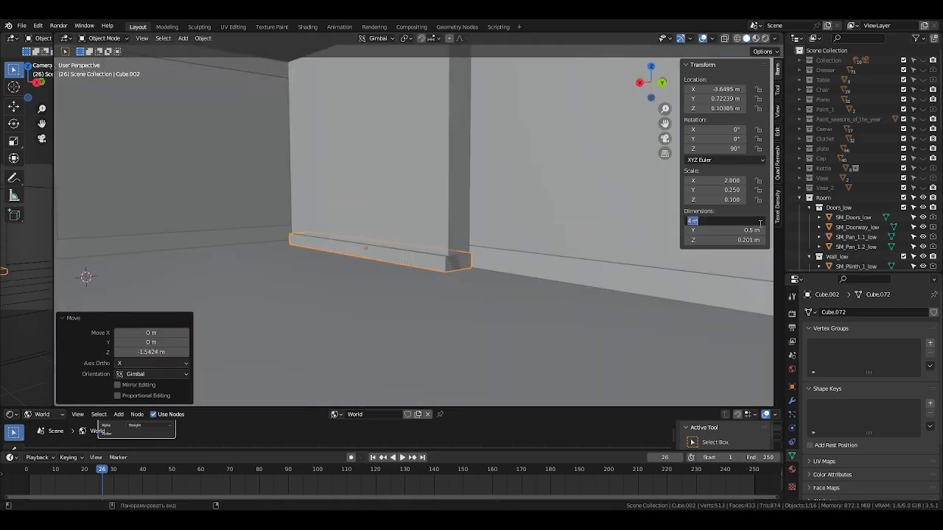
type("4.1")
key("Return")
mouse_move(760, 222)
middle_mouse_down()
mouse_move(412, 243)
mouse_move(434, 236)
middle_mouse_up()
Step: Copy the strip to the bookcase top, flare its top face, and cut the door divisions
key("shift+d")
key("z")
key("Tab")
key("s")
left_click(437, 238)
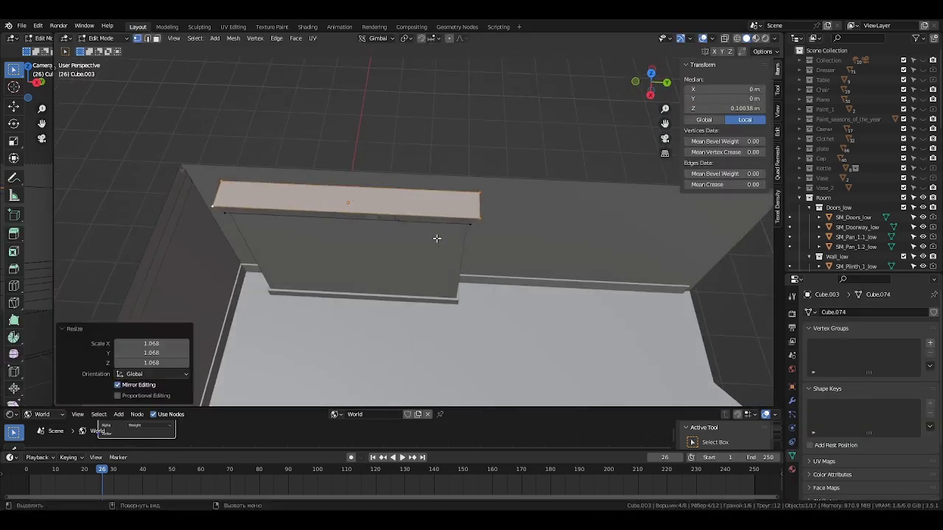
left_click(384, 209)
middle_click_drag(383, 209, 372, 309)
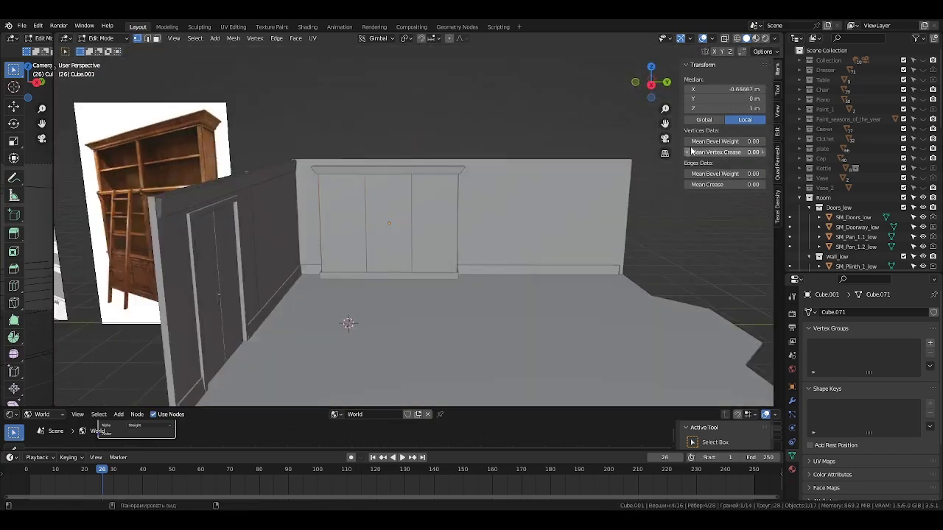
Step: Turn on X-ray and select the left door panel's vertices
key("alt+a")
key("alt+z")
left_click_drag(306, 162, 368, 284)
middle_click_drag(368, 284, 374, 336)
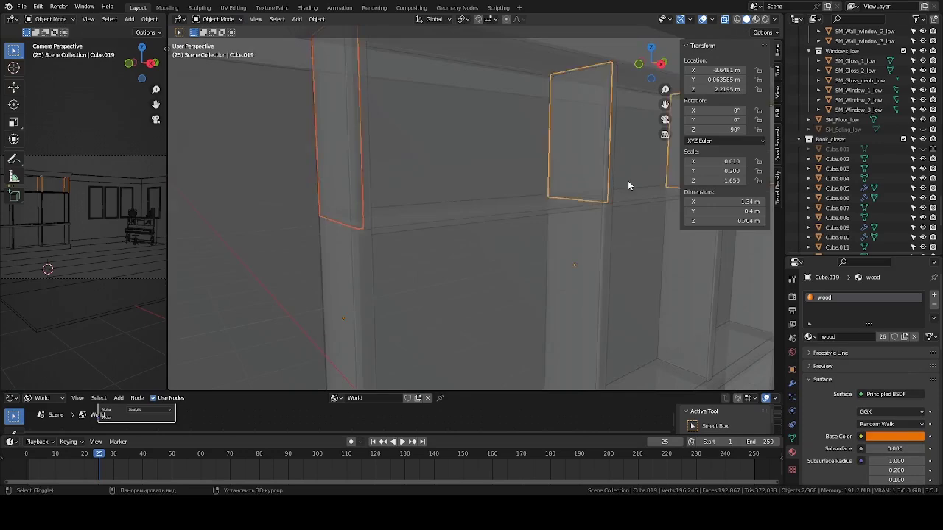
right_click(486, 242)
Step: Set the dividers' origins to geometry and add edge loops across the shelf and right panel
left_click(560, 274)
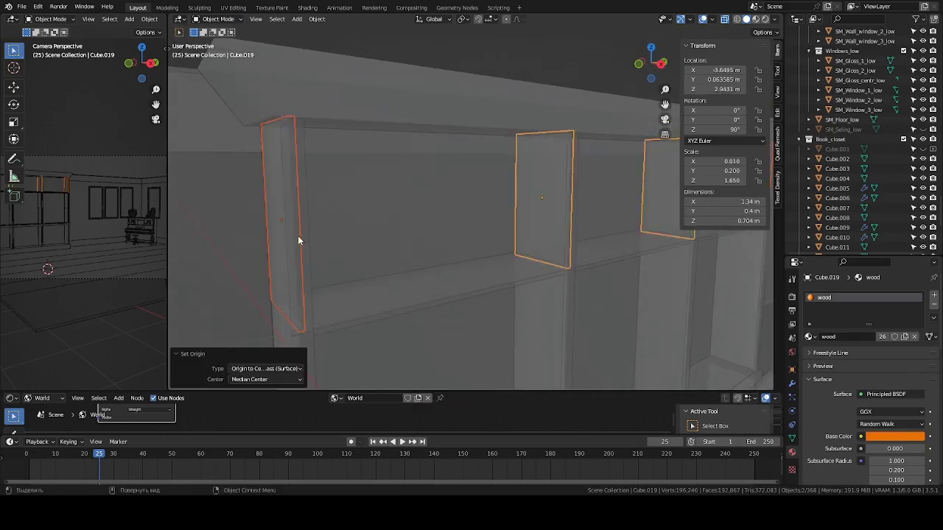
key("Tab")
key("ctrl+r")
left_click(288, 231)
key("ctrl+r")
left_click(553, 199)
Step: Back in Object Mode, select the shelf board and all its linked geometry
key("Tab")
left_click(516, 271)
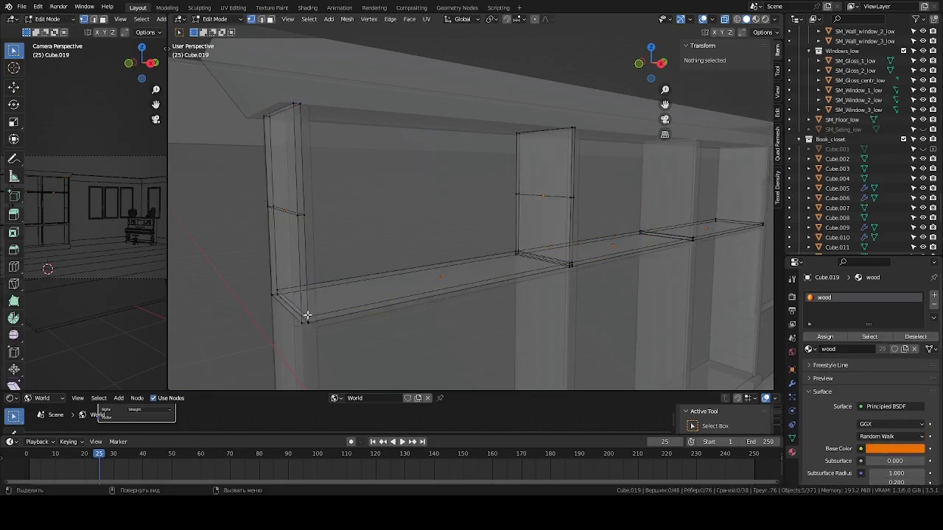
key("l")
key("l")
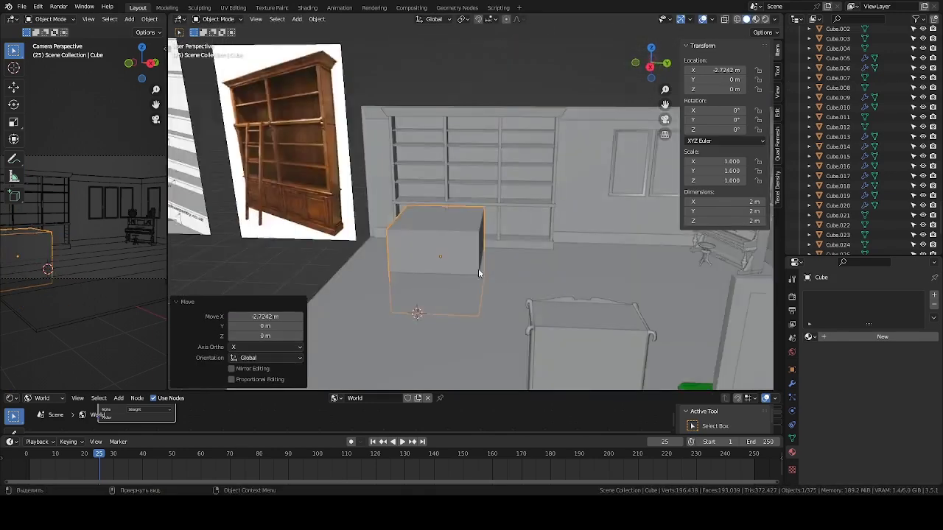
Step: In side view, shrink the cube to about two thirds and seat it on the shelf base
key("KP_3")
key("s")
left_click(474, 307)
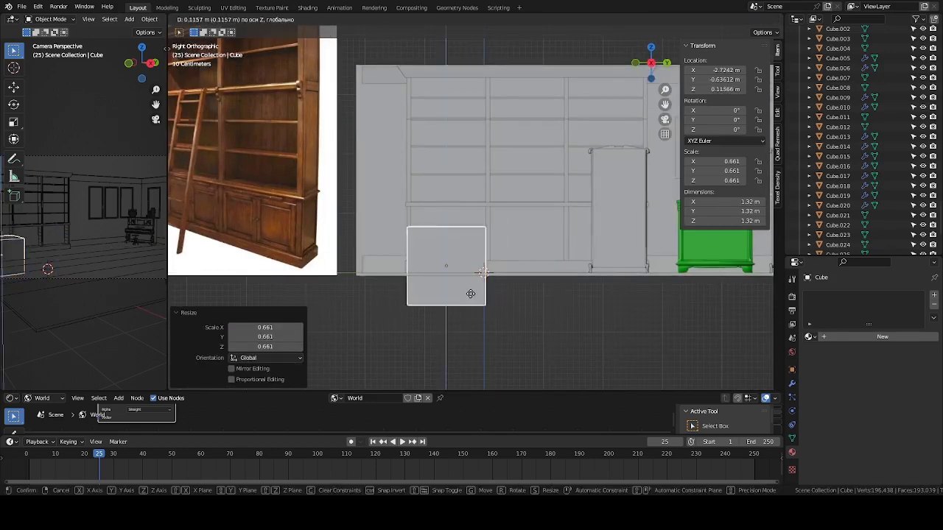
left_click(471, 265)
scroll(475, 199, "up", 4)
key("g")
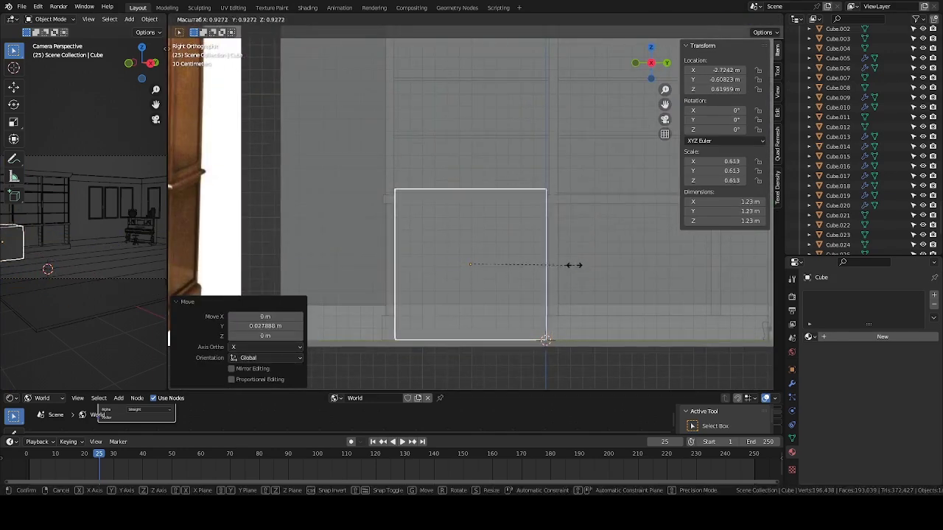
left_click(542, 265)
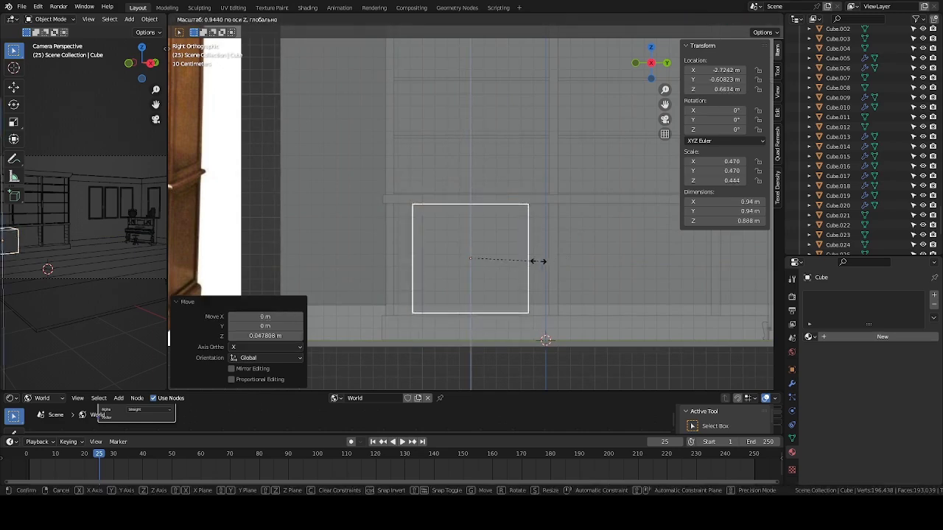
left_click(541, 261)
scroll(508, 243, "up", 3)
Step: Widen the panel by 1.332 along Y and shift it sideways into place
key("s")
key("y")
left_click(522, 242)
key("g")
key("y")
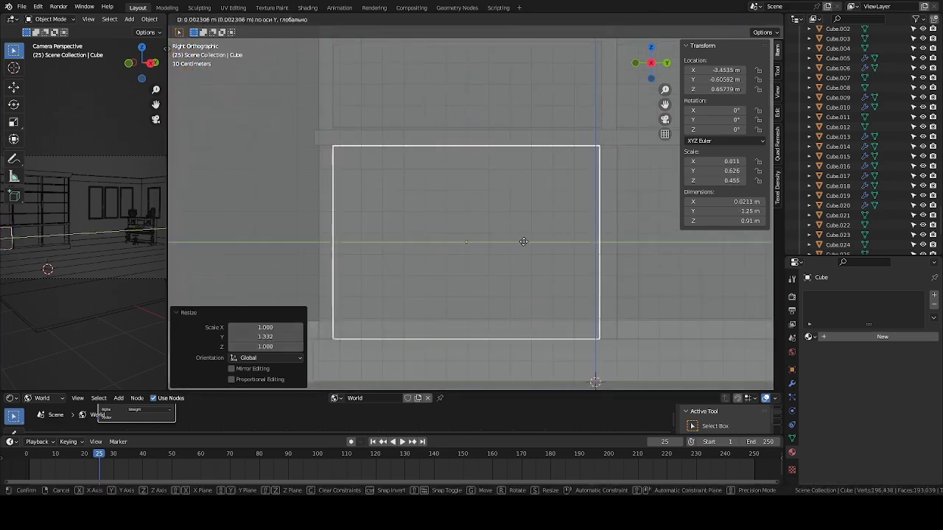
left_click(523, 241)
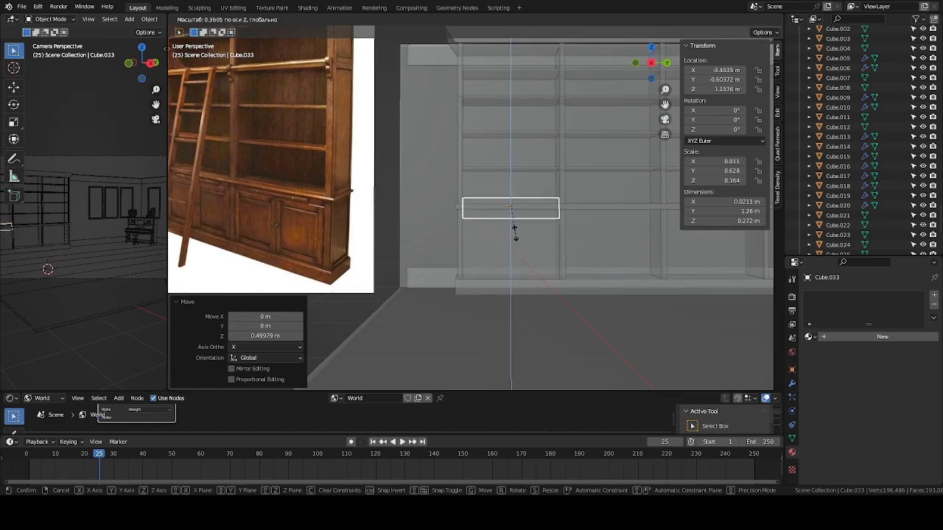
Step: Reduce the strip's height to make a thin panel
left_click(515, 232)
scroll(521, 254, "up", 3)
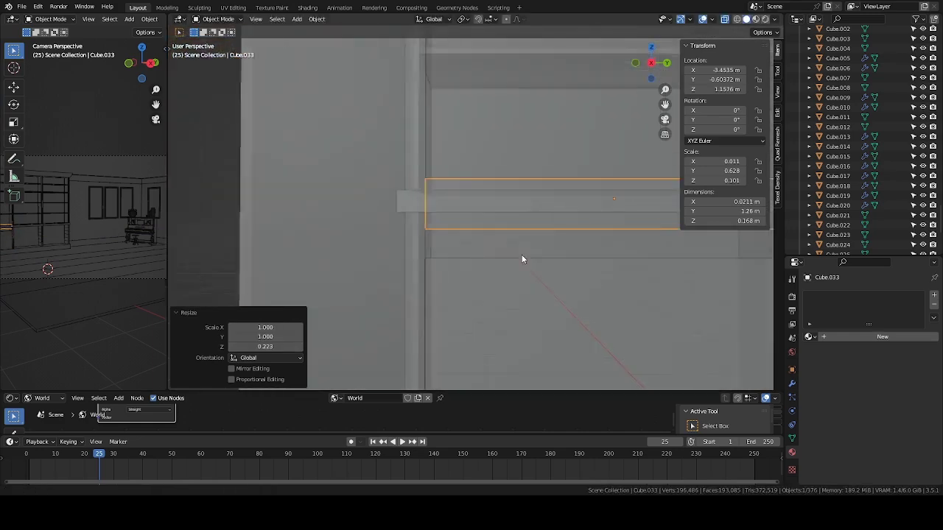
key("s")
key("z")
left_click(541, 281)
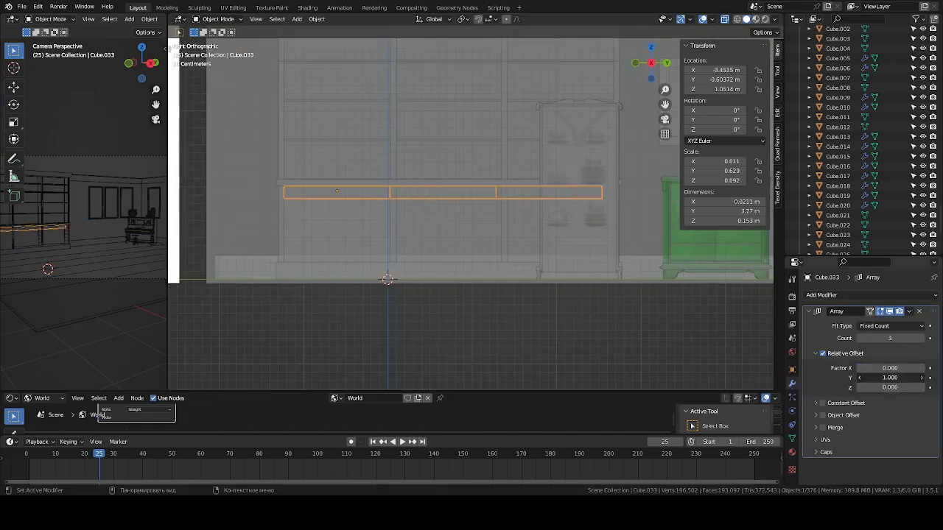
Step: Spread the three array copies of the strip apart
left_click_drag(889, 377, 905, 377)
scroll(498, 230, "up", 2)
scroll(499, 230, "up", 4)
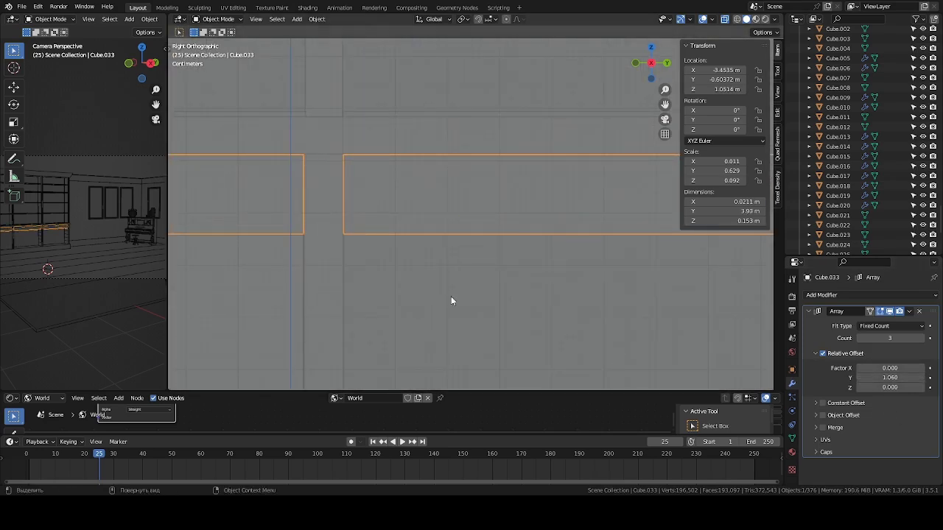
middle_click_drag(451, 301, 471, 247, "shift")
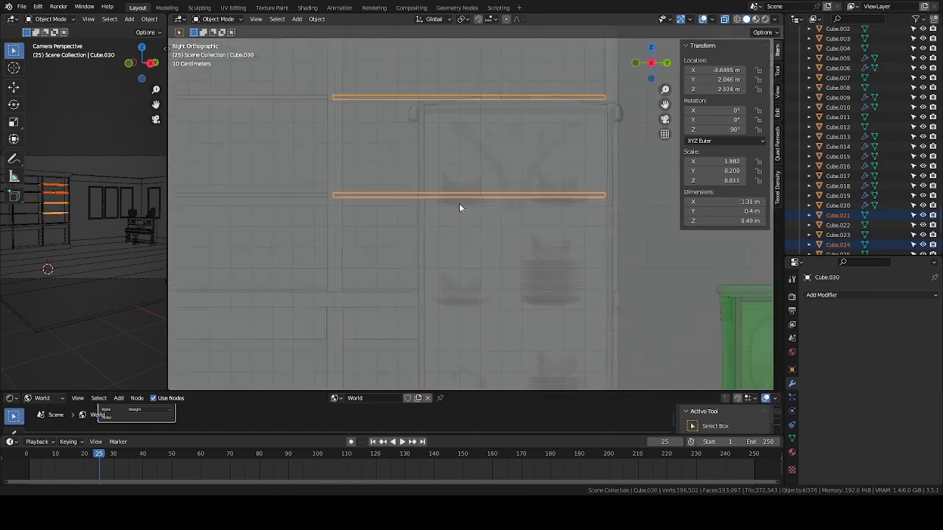
Step: Duplicate the shelf board and move the copy to a new height
key("ctrl+z")
key("ctrl+z")
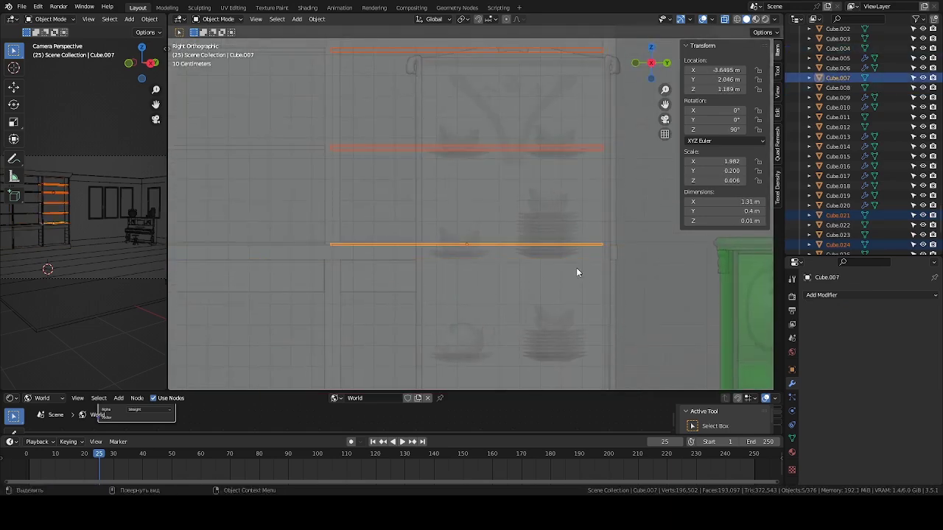
key("g")
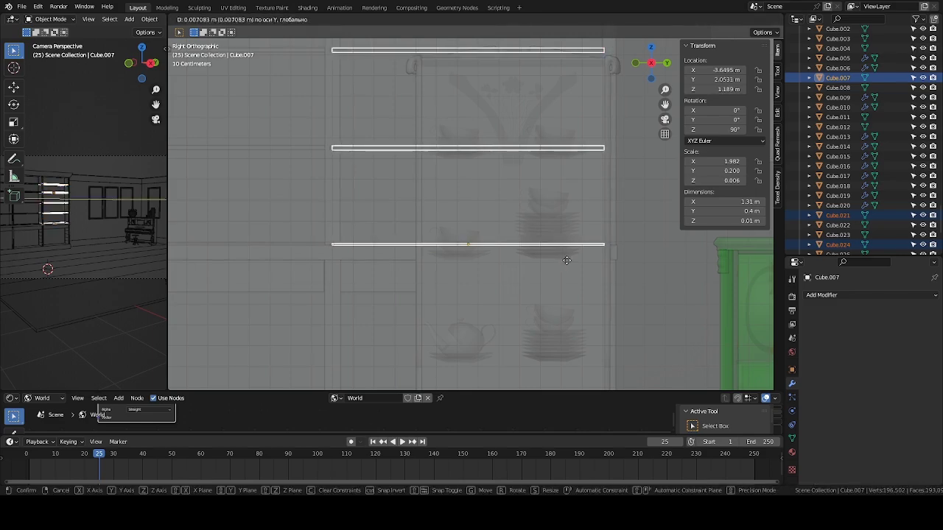
left_click(538, 253)
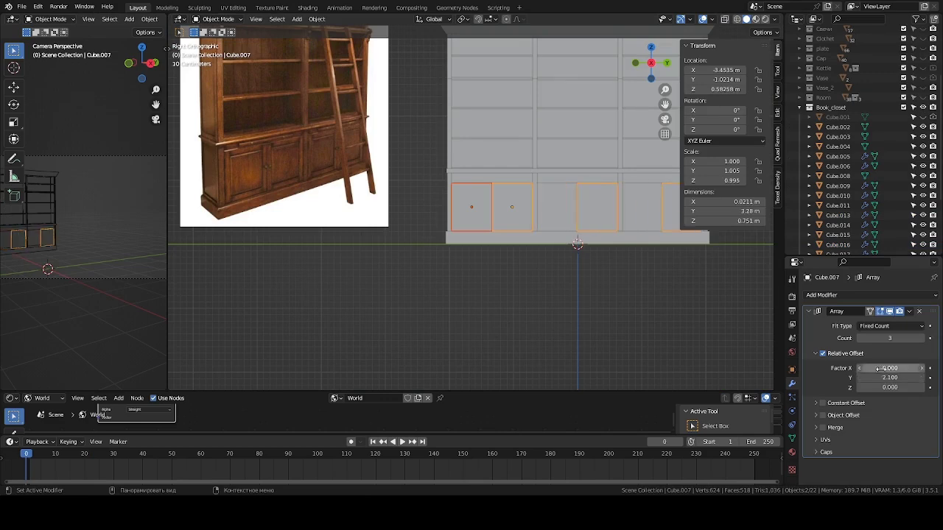
Step: Reset the array's horizontal offset to zero and shrink the drawer fronts to about half
left_click_drag(881, 368, 802, 362)
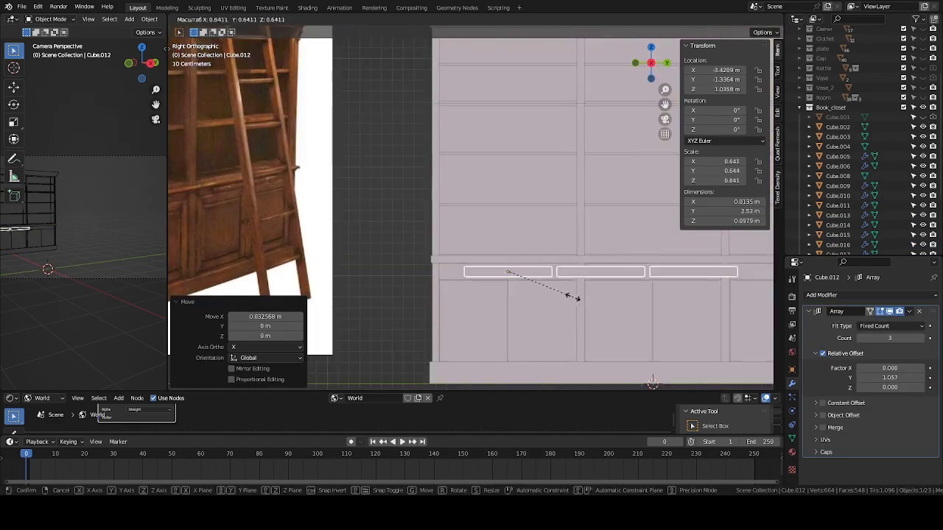
left_click(561, 295)
key("KP_Decimal")
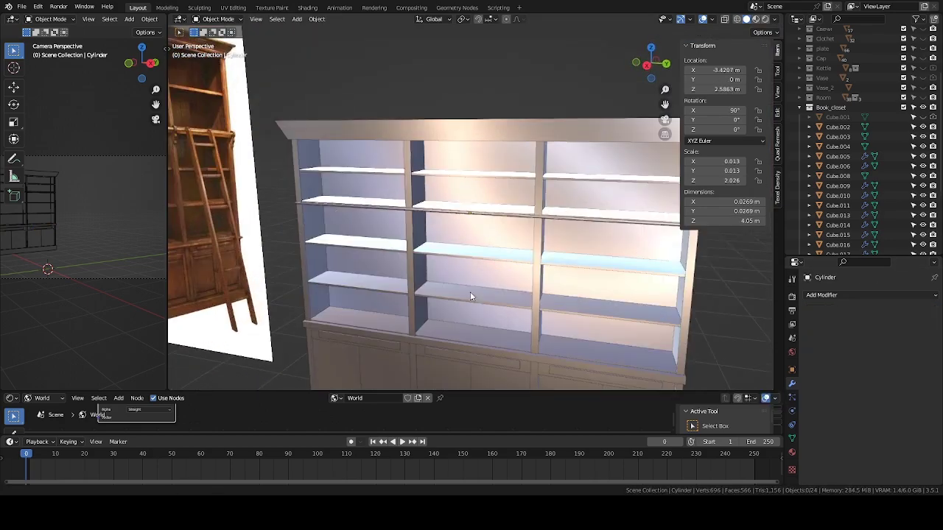
middle_click_drag(413, 252, 386, 250)
key("g")
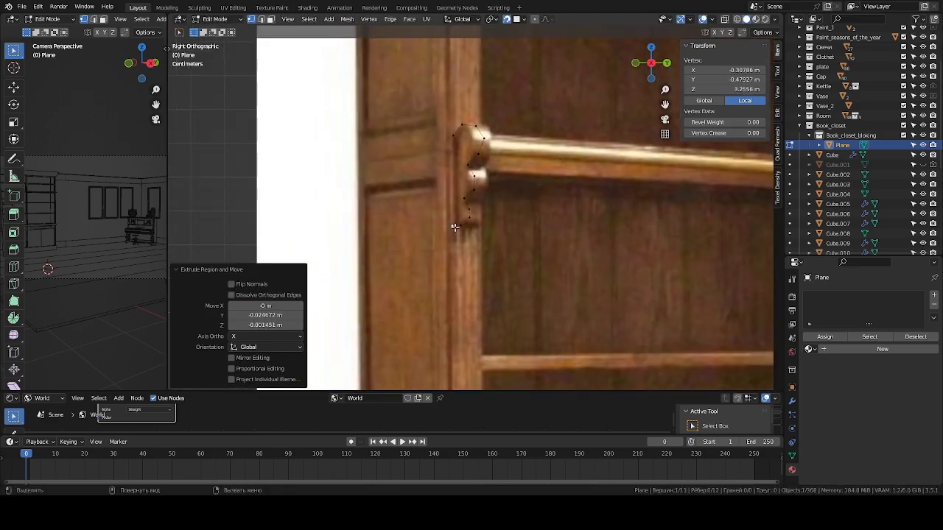
Step: Extrude the bracket outline's points and shift the ladder rungs along X
left_click(519, 125)
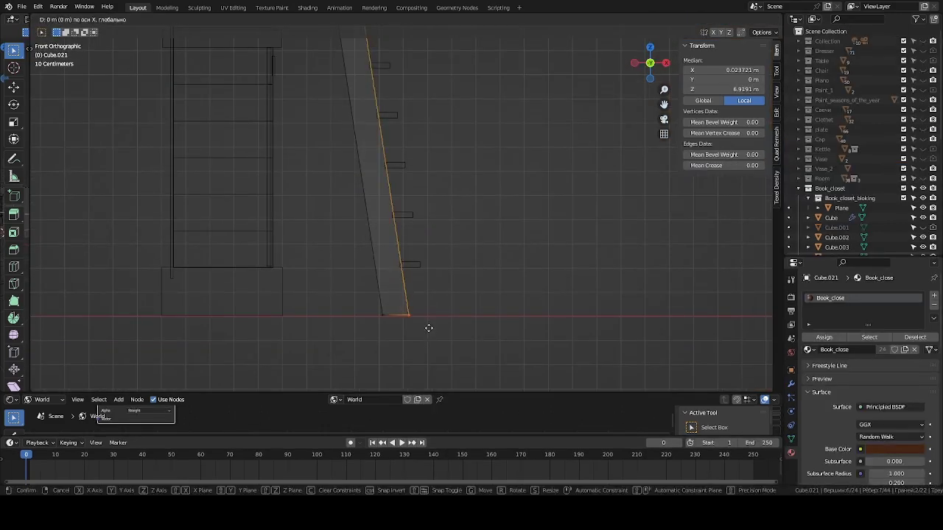
scroll(441, 316, "up", 3, "shift")
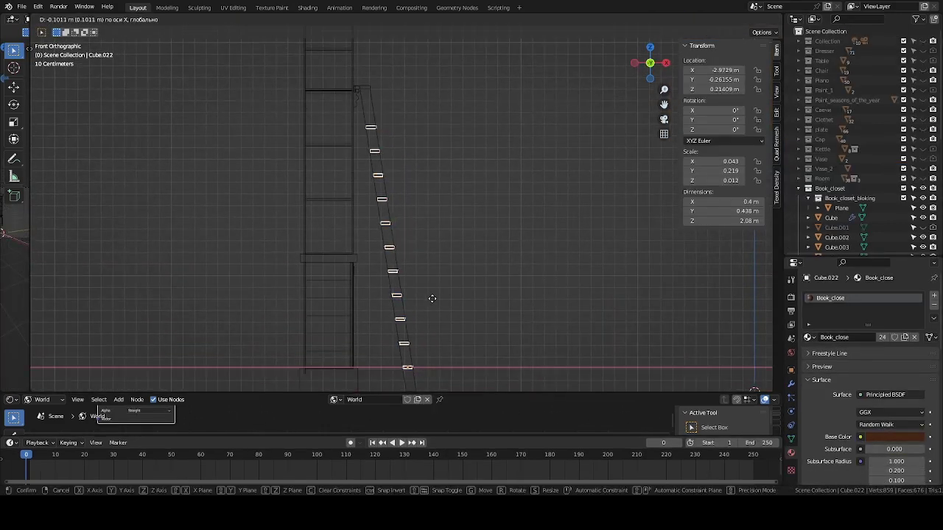
left_click(432, 298)
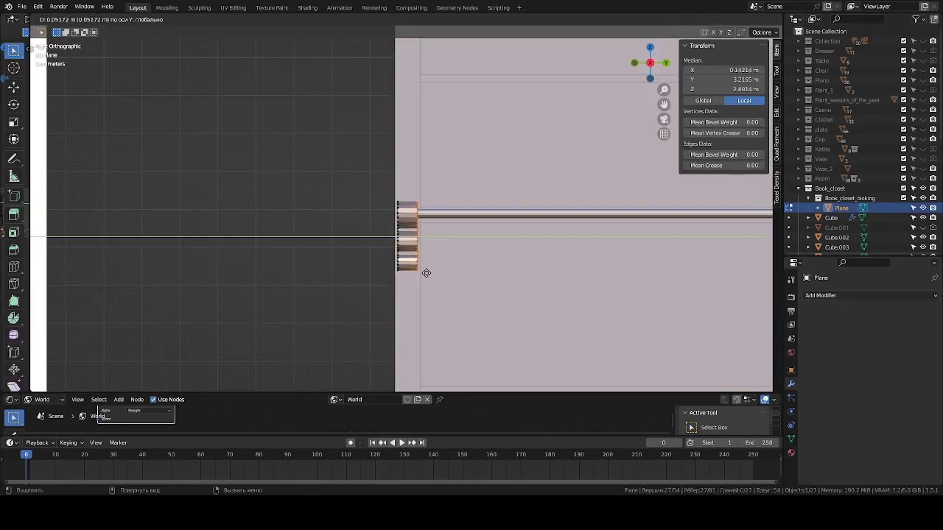
left_click(425, 273)
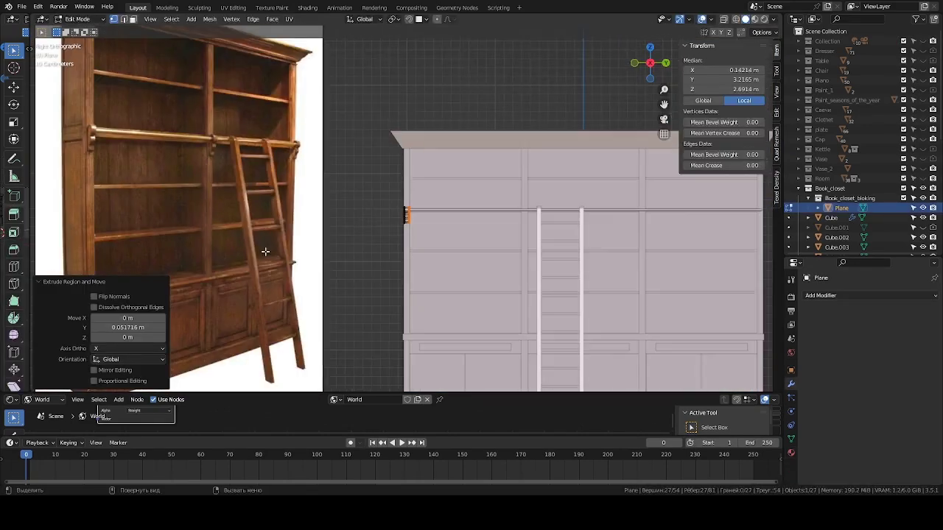
key("g")
key("g")
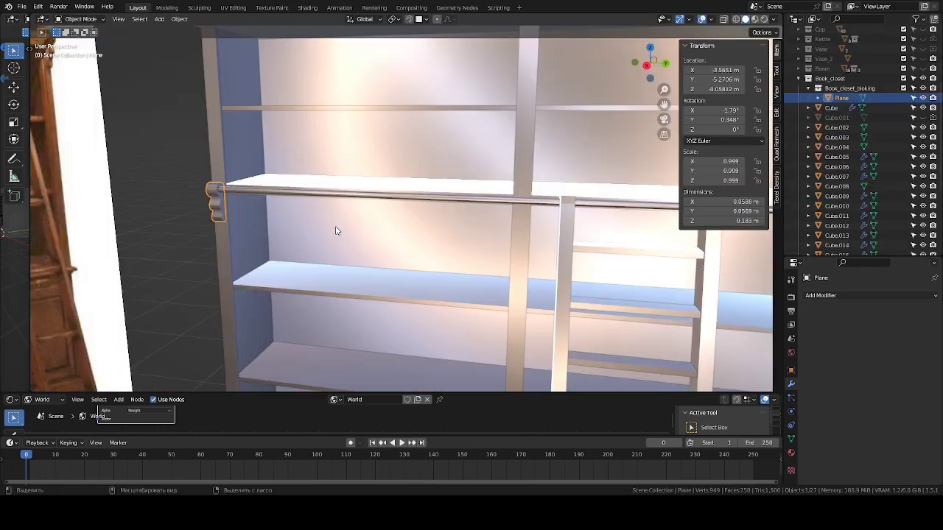
Step: Place two copies of the rail bracket further along the rod
key("shift+d")
left_click(269, 248)
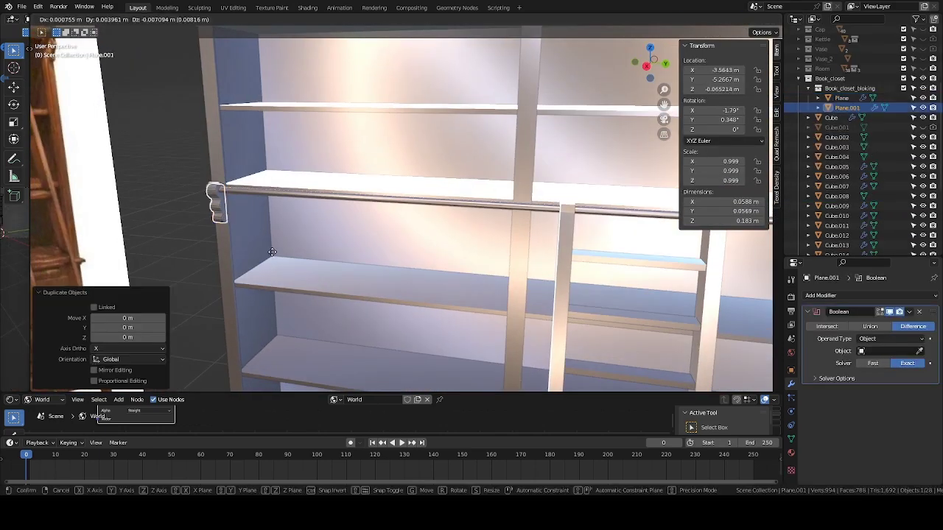
key("g")
left_click(485, 236)
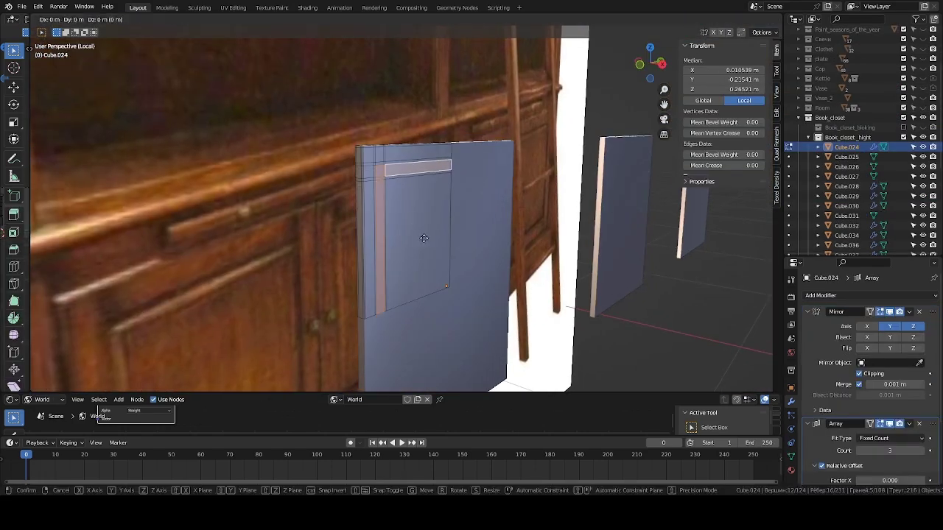
Step: Constrain the bracket move to the X axis
key("x")
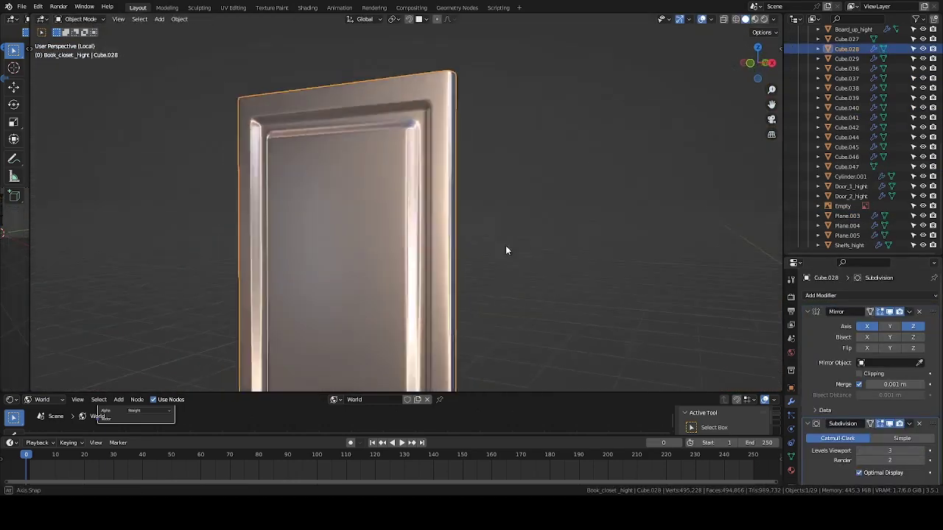
Step: Add a loop cut on the door, then scale and shift the knob ring, merging overlapping vertices
left_click(471, 213)
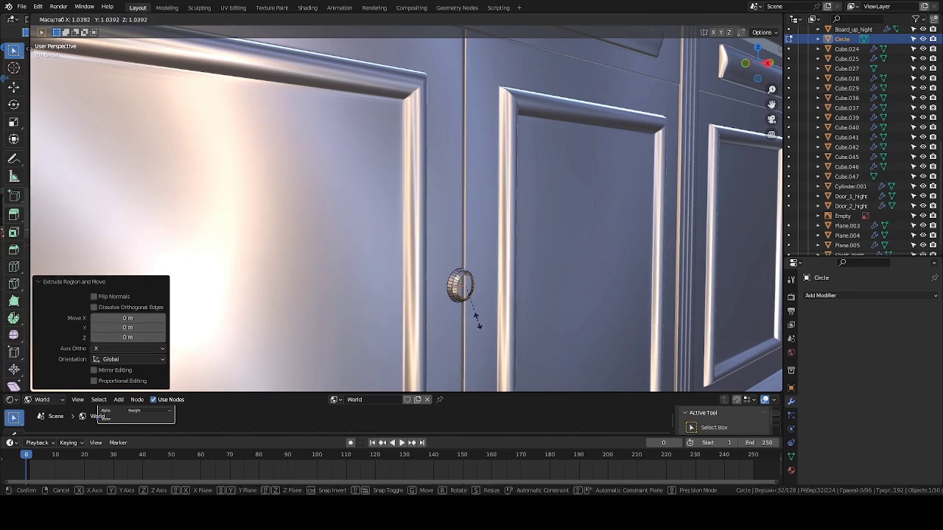
left_click(476, 322)
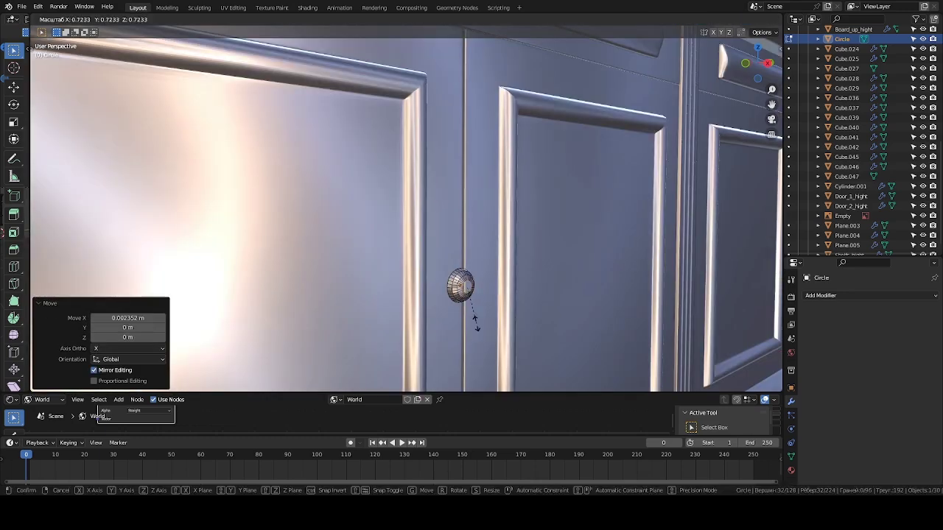
left_click(447, 337)
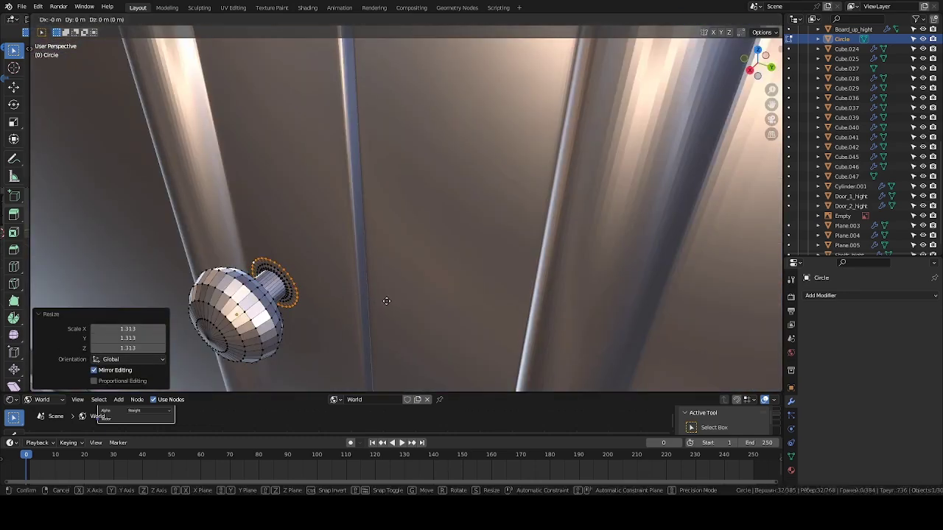
key("x")
left_click(386, 302)
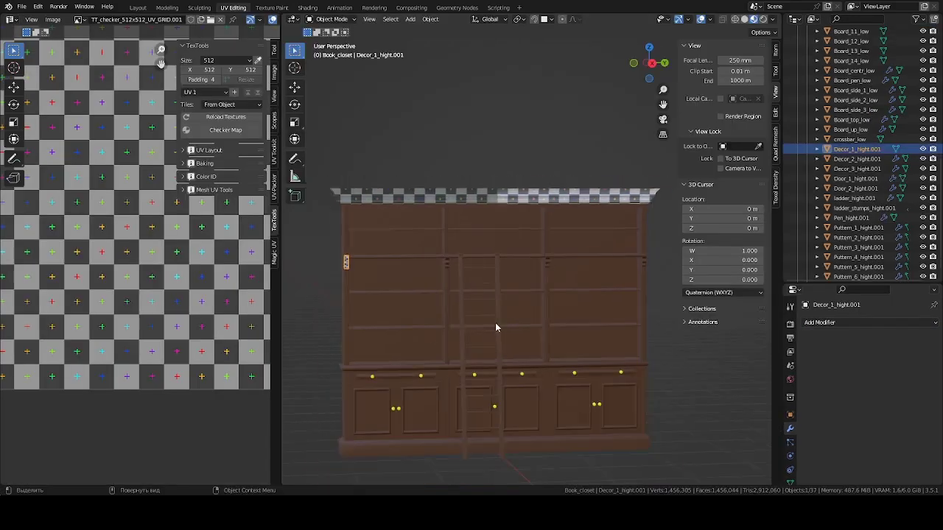
key("KP_Decimal")
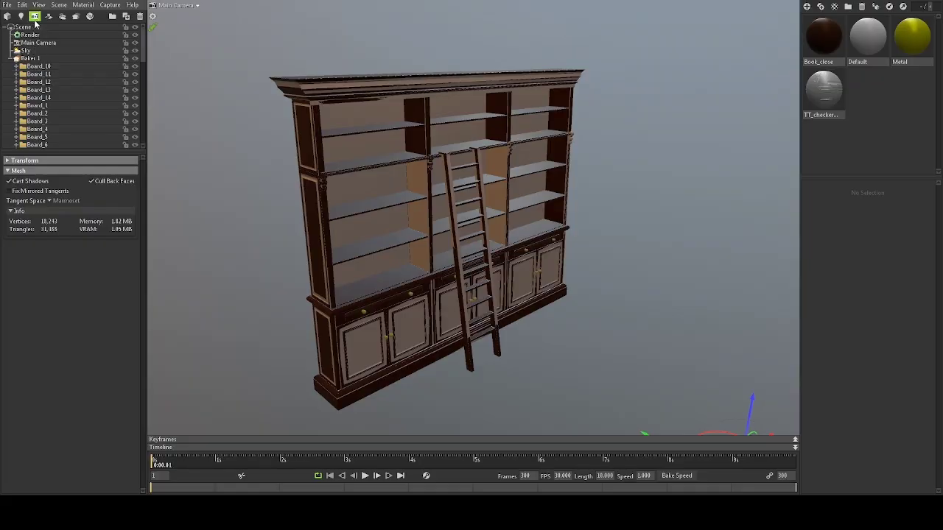
Step: Create a new baker for the bookcase and inspect the side board from several angles
left_click(32, 59)
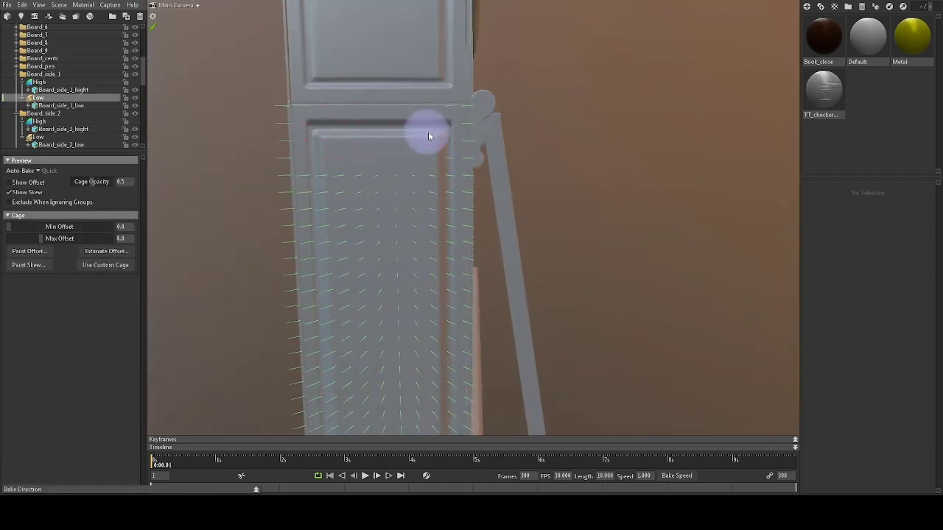
left_click_drag(312, 179, 302, 157)
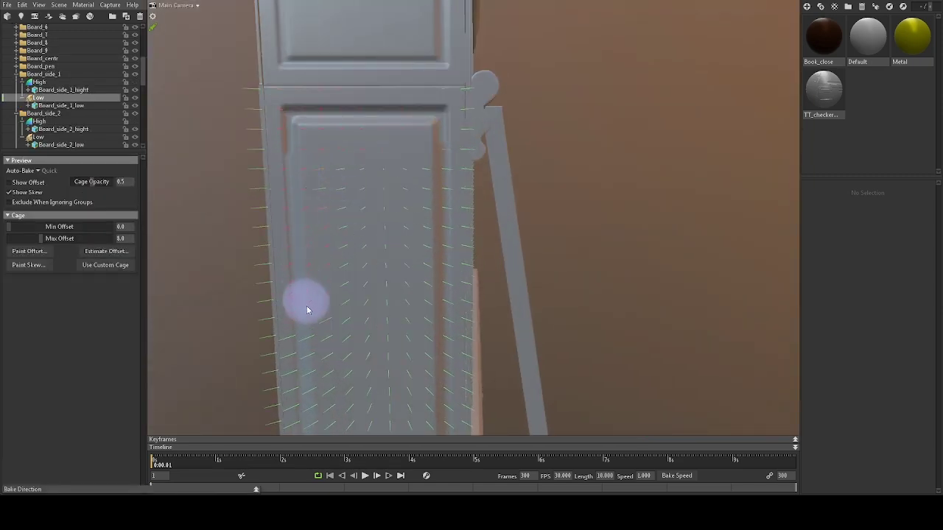
mouse_move(434, 414)
left_mouse_down()
mouse_move(444, 221)
mouse_move(391, 345)
left_mouse_up()
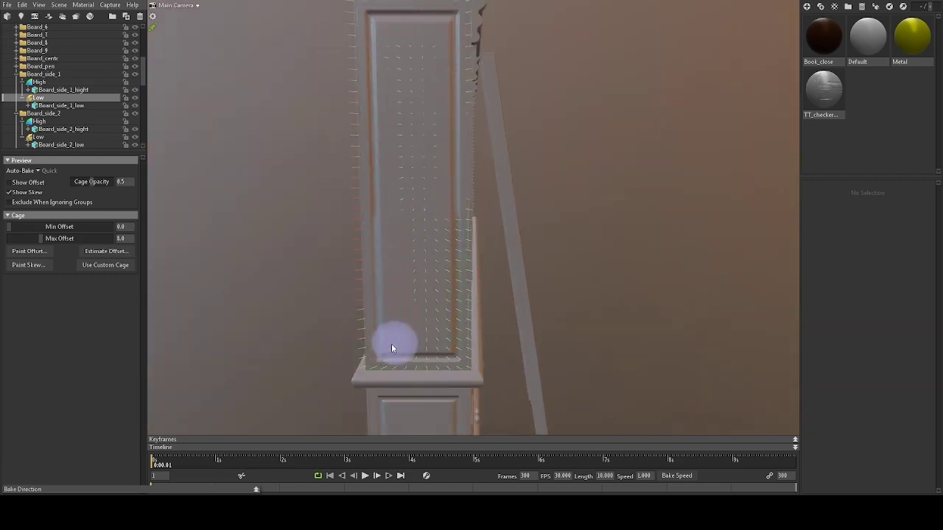
mouse_move(451, 264)
left_mouse_down()
mouse_move(319, 266)
mouse_move(514, 119)
left_mouse_up()
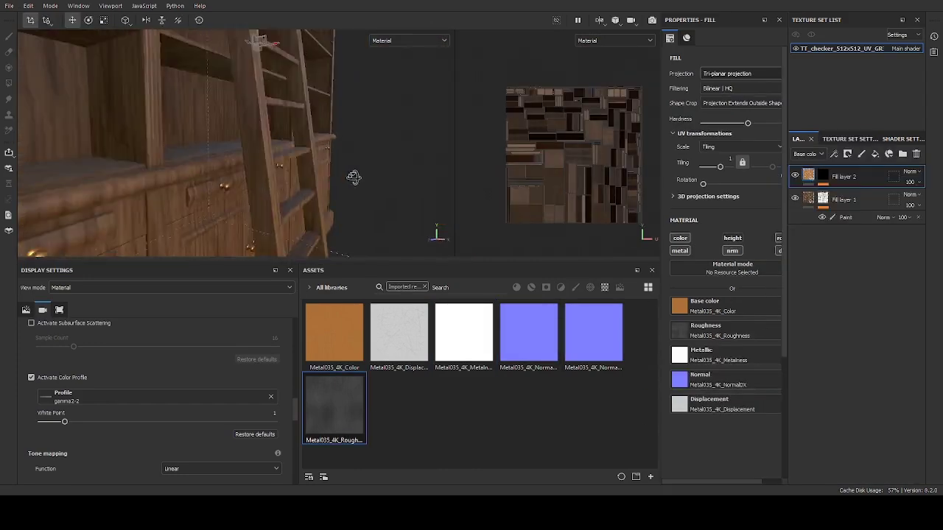
Step: Orbit around the bookcase to inspect its dark brown Metal035 fill-layer finish
mouse_move(350, 201)
left_mouse_down("alt")
mouse_move(316, 158)
mouse_move(196, 147)
left_mouse_up("alt")
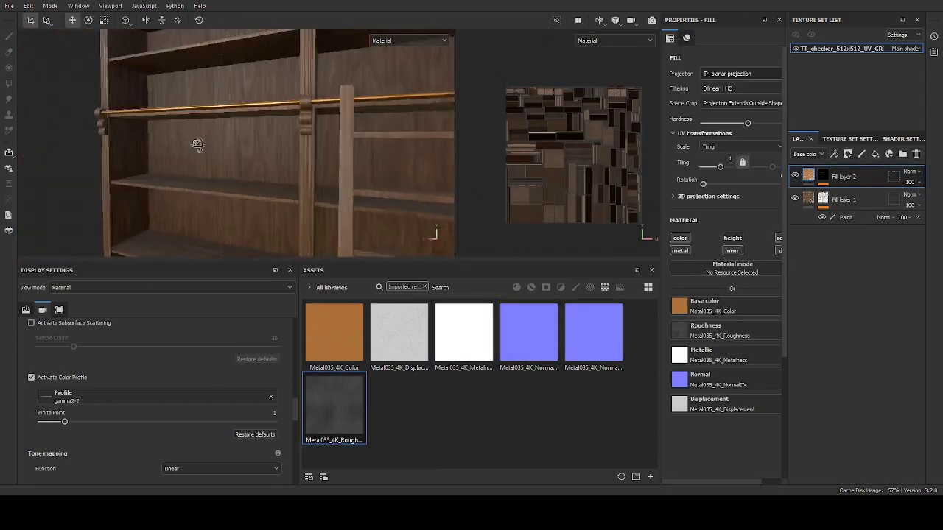